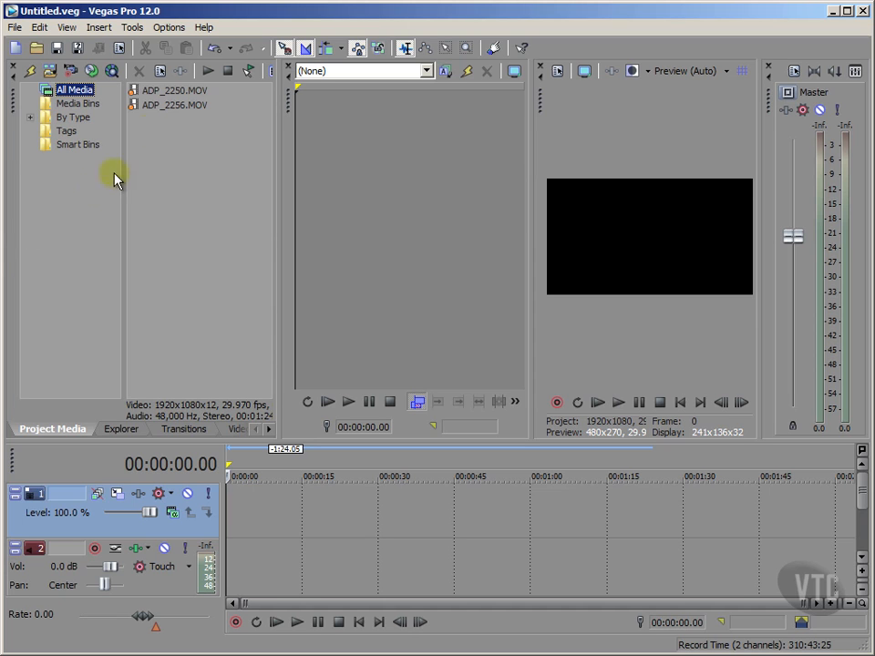
Place ADP_2250.MOV at the start of the timeline, delete the clip and return the cursor to the start.
left_click_drag(149, 92, 265, 513)
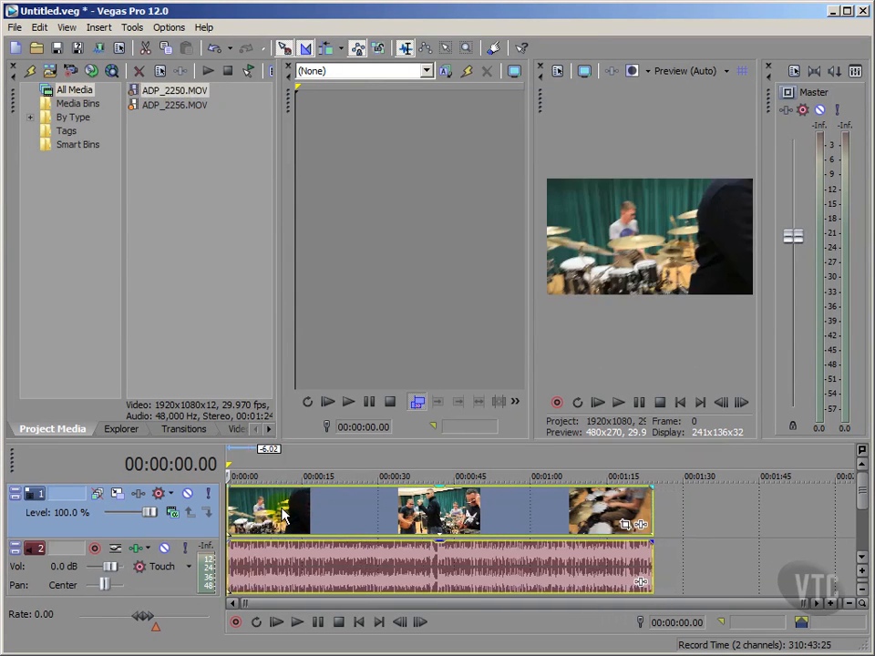
left_click(254, 506)
key("Delete")
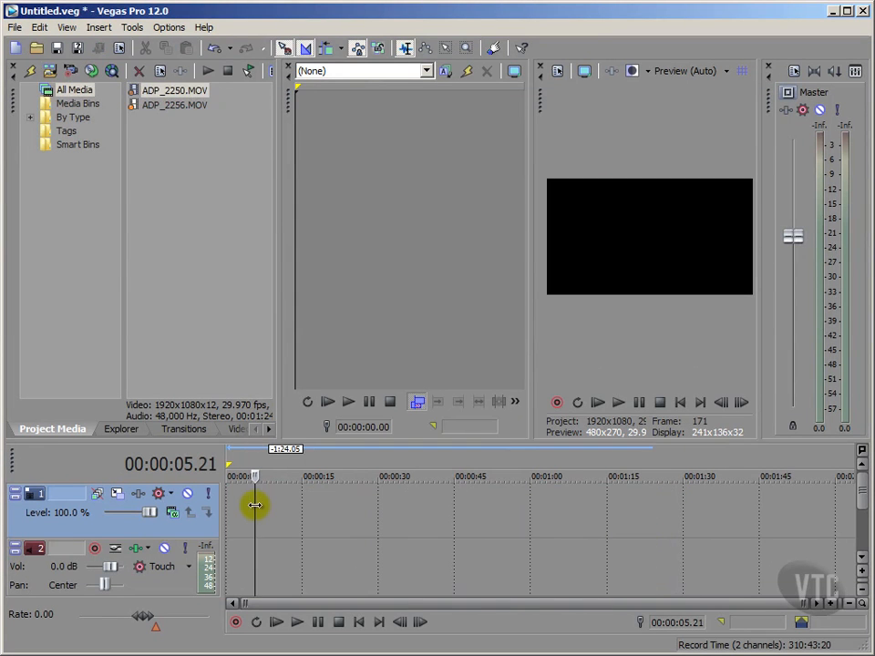
left_click(359, 624)
left_click(92, 358)
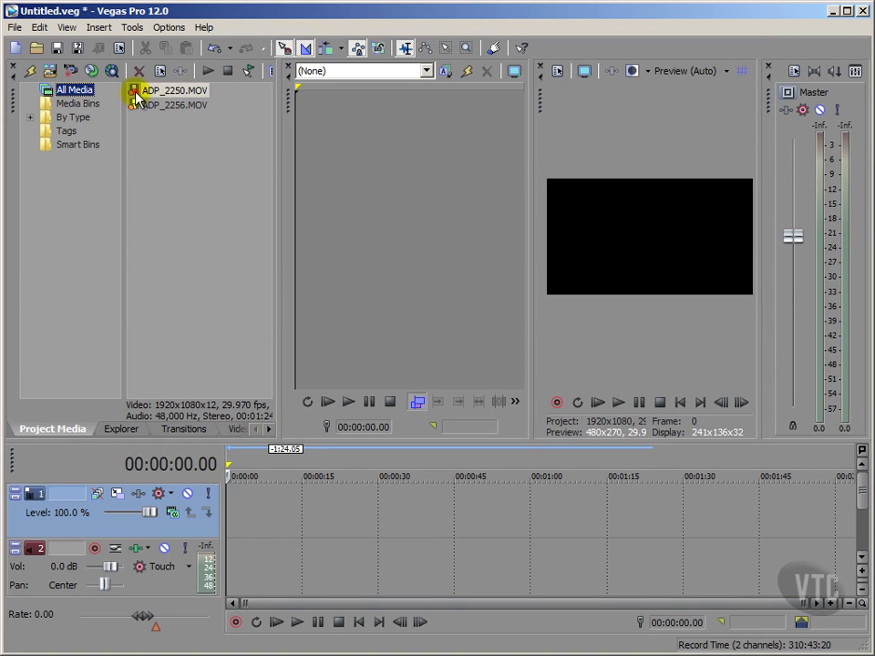
Place ADP_2250.MOV at the start of the timeline, cut the clip out and return the cursor to the start.
left_click_drag(139, 94, 247, 523)
left_click(269, 518)
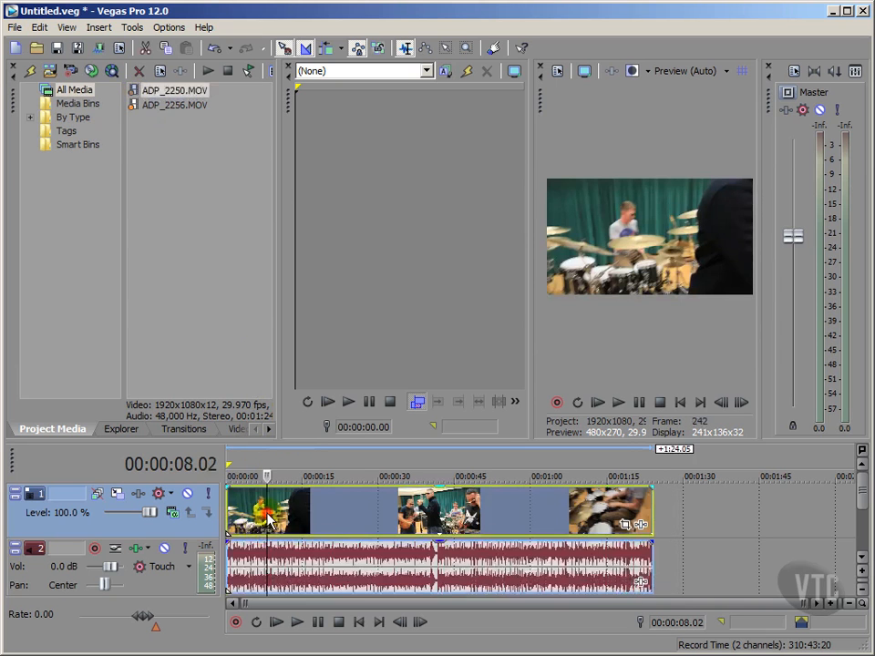
left_click(148, 48)
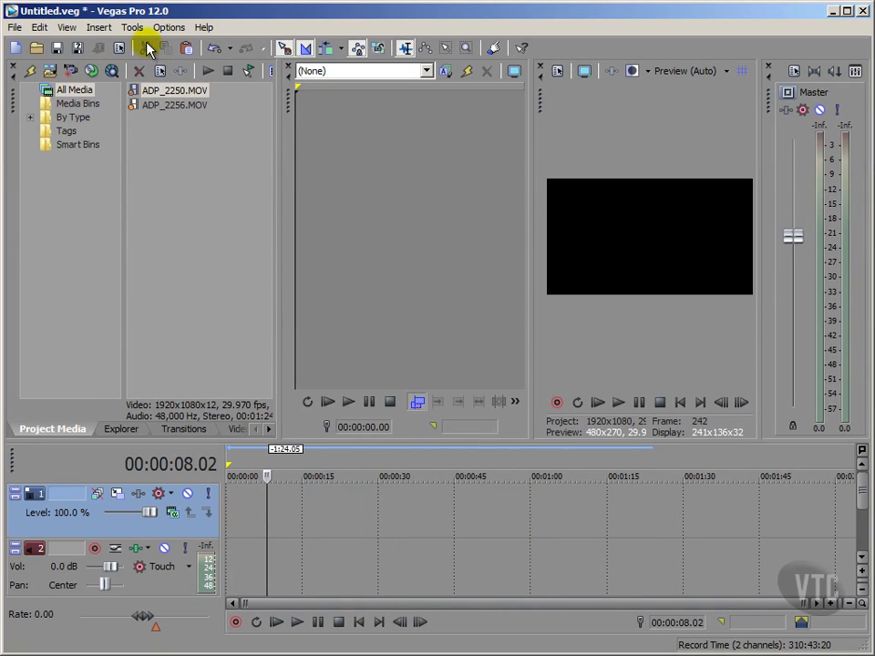
left_click(355, 624)
left_click(100, 340)
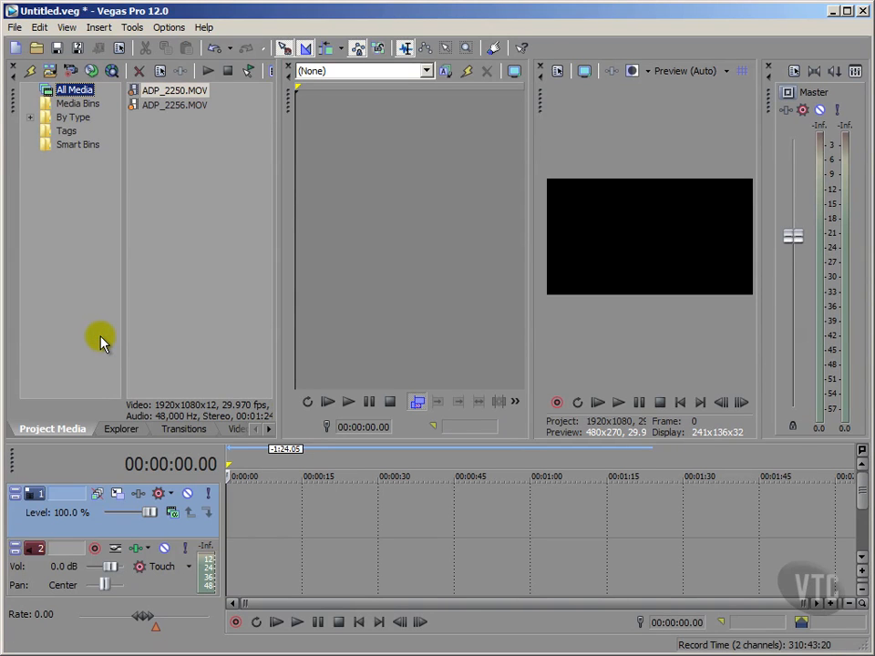
Paste the cut clip at 00:00:36.05 and move it back to the start of the timeline.
left_click(409, 518)
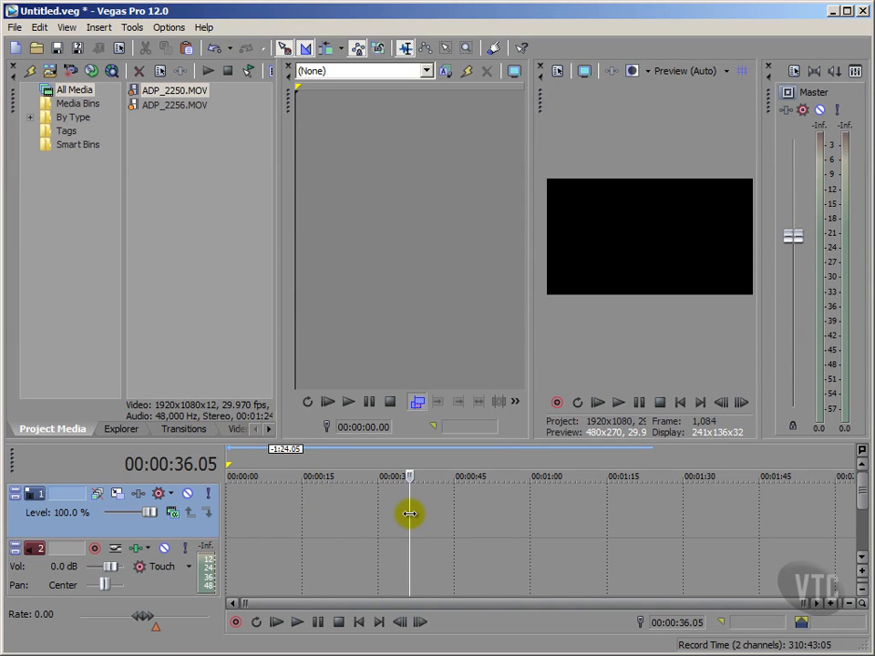
key("ctrl+v")
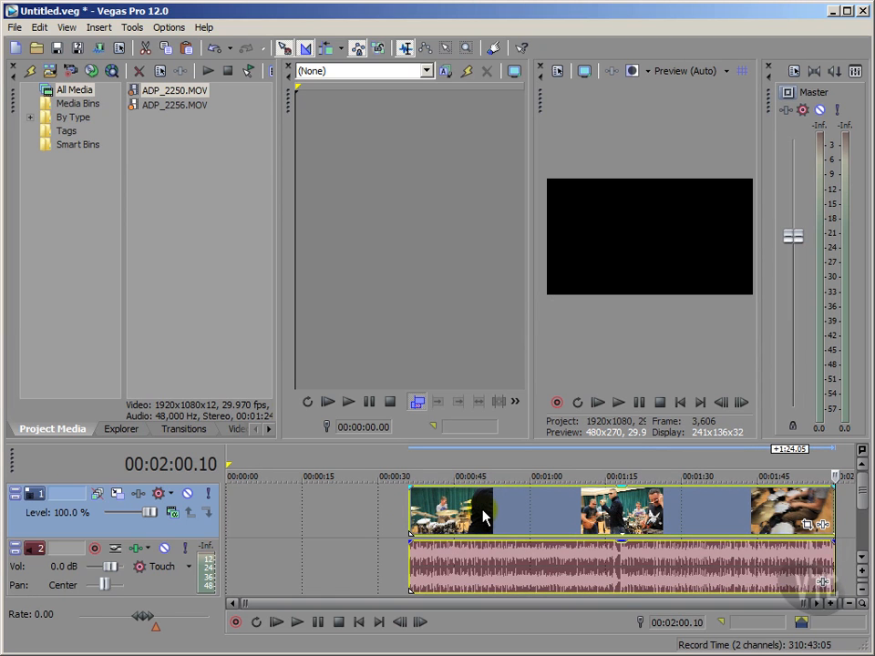
left_click_drag(483, 518, 272, 529)
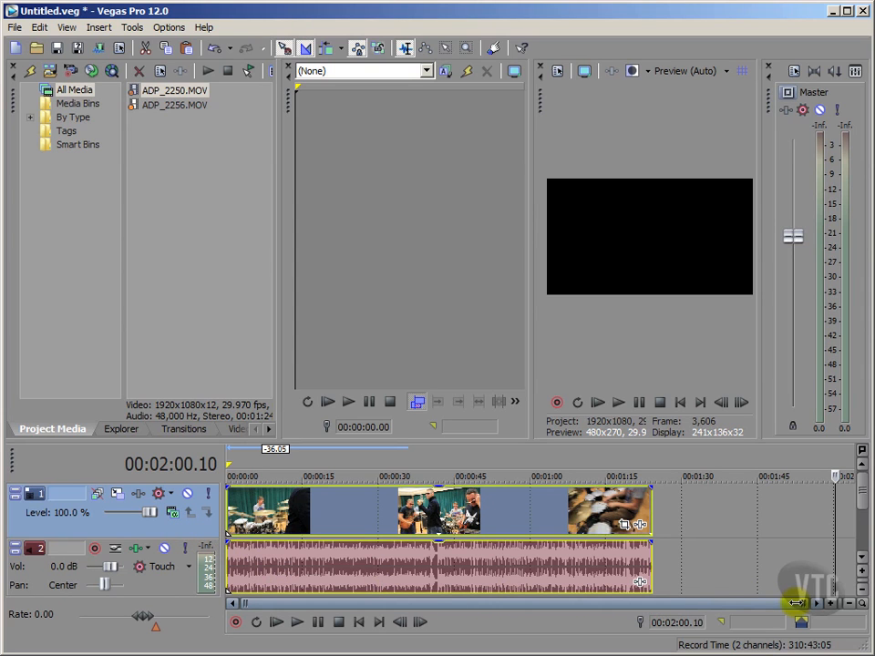
Cut the time range from 00:00:26.08 to 00:00:45.09 out of the clip's video and audio.
left_click_drag(796, 602, 671, 634)
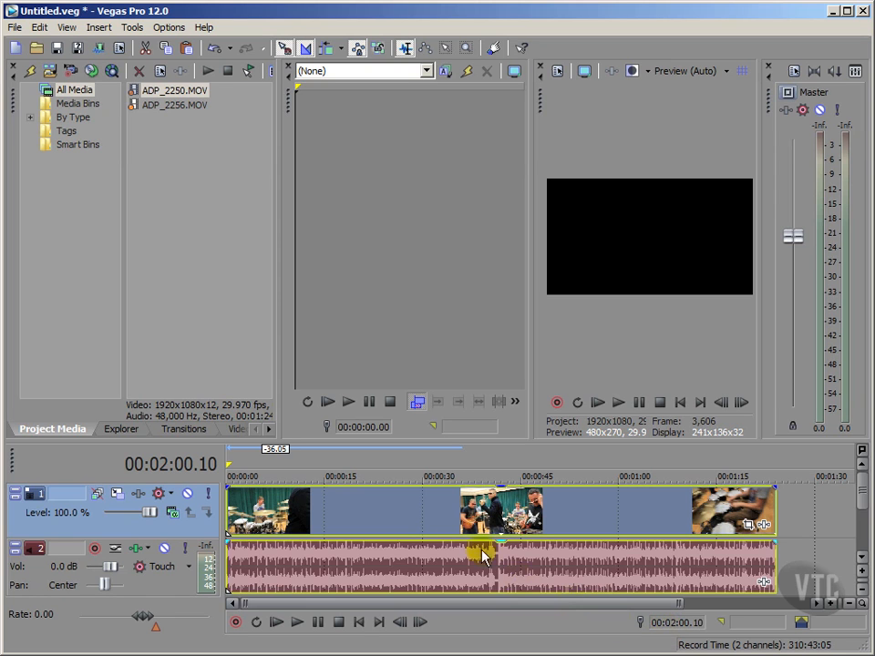
left_click_drag(398, 469, 522, 463)
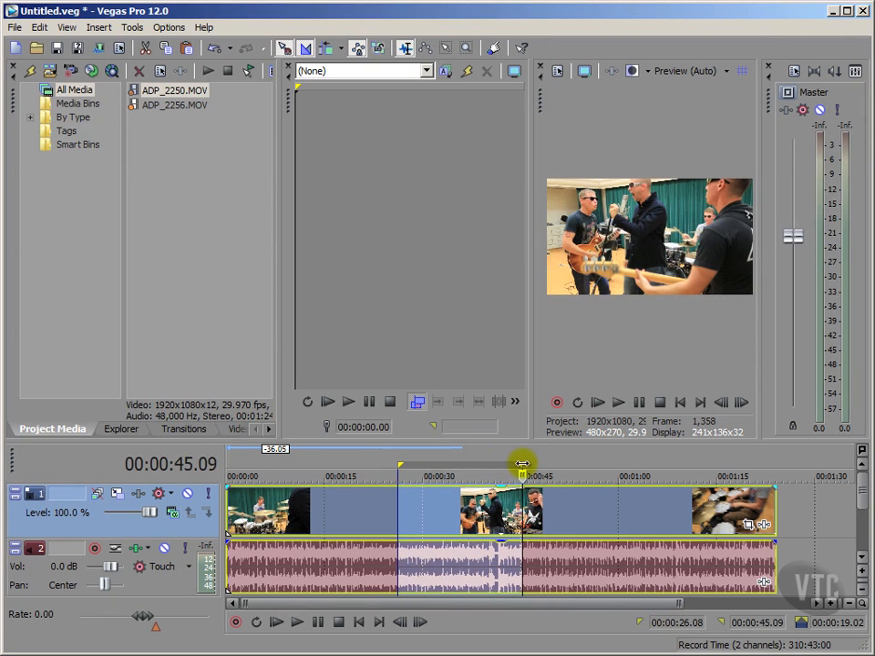
left_click(145, 49)
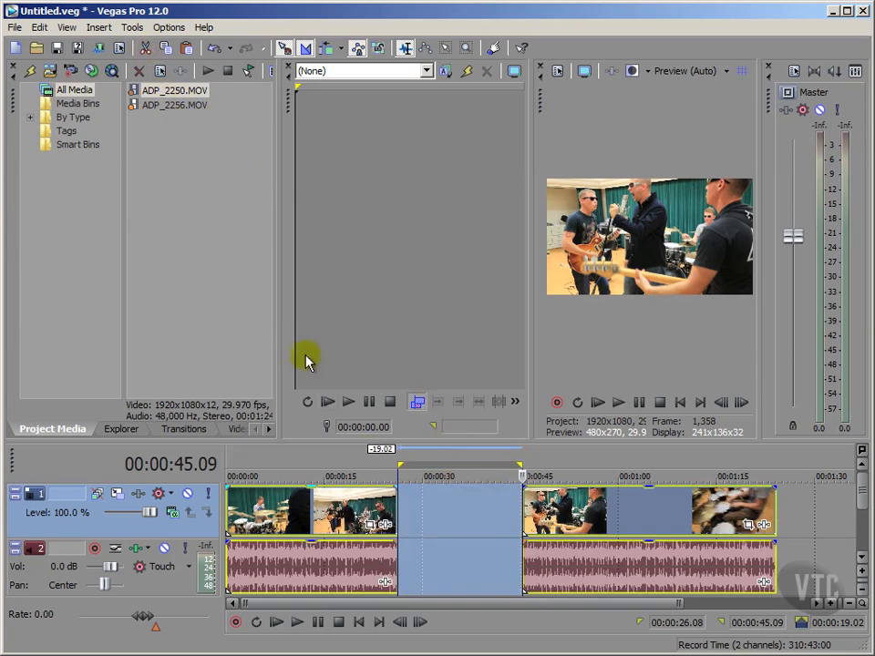
Paste the cut section into the empty space after the last clip, at about 00:01:28.
left_click_drag(654, 606, 762, 594)
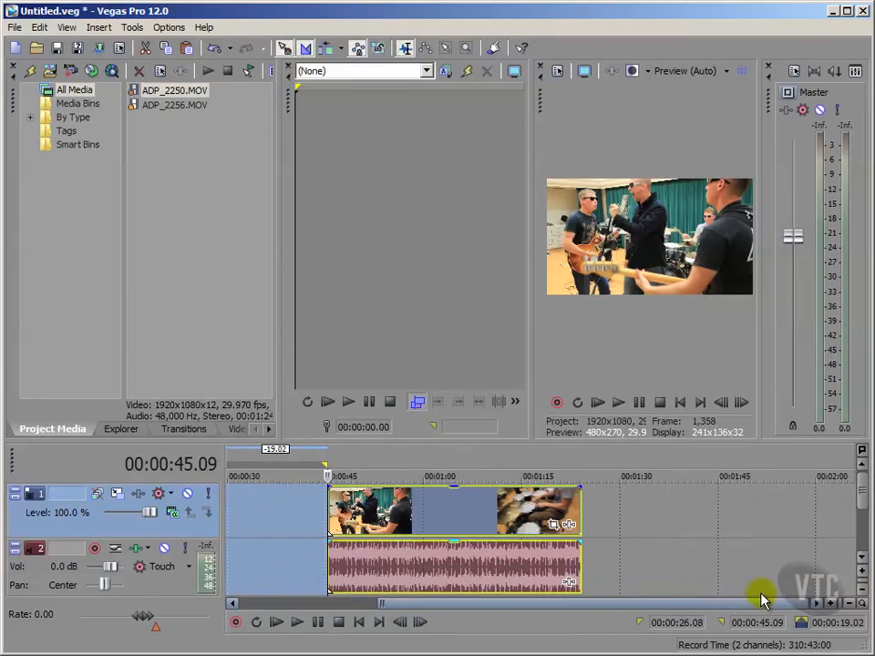
left_click(610, 529)
key("ctrl+v")
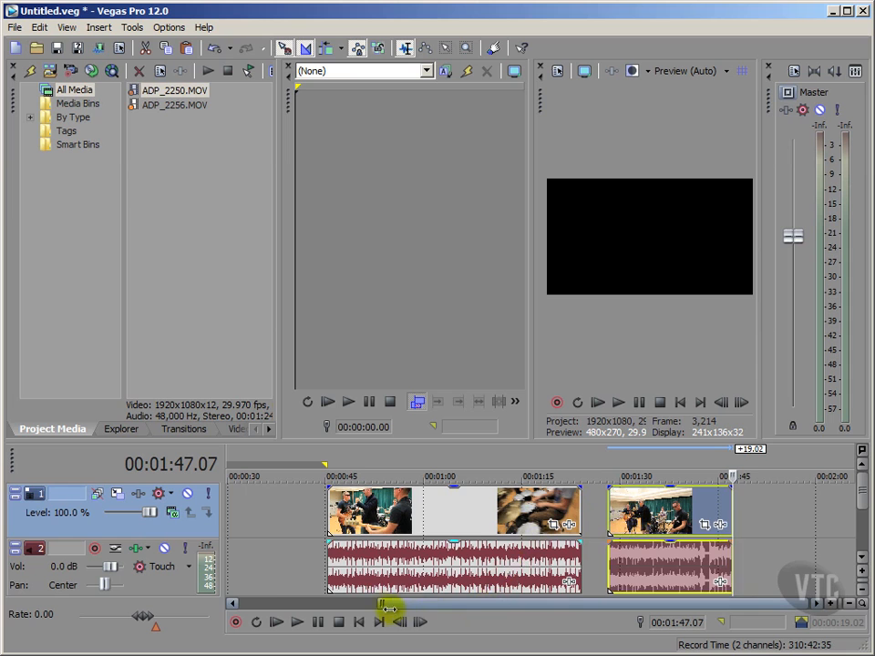
left_click_drag(374, 605, 221, 615)
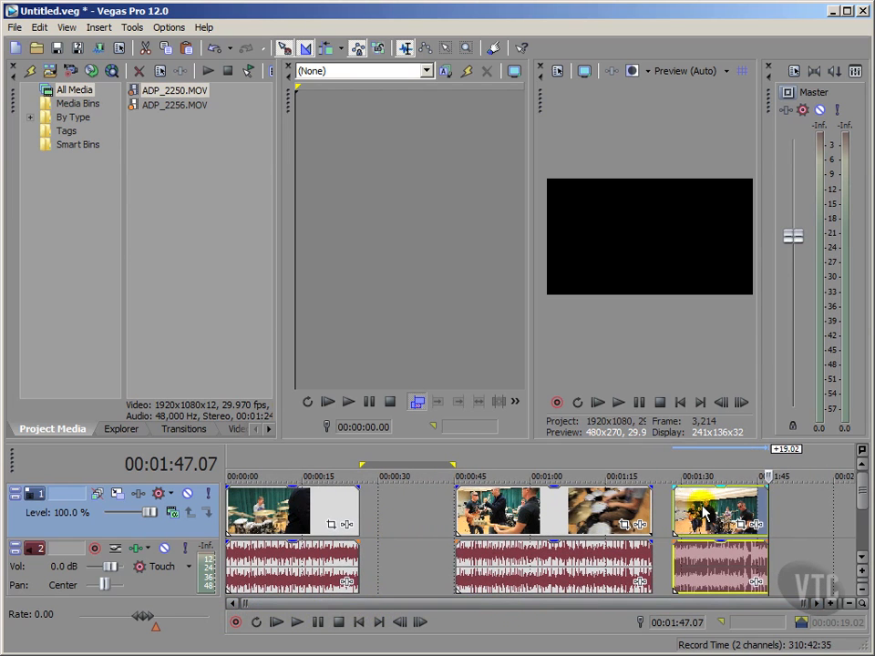
Return the cursor to the start of the timeline, play back the rearranged clips and stop playback.
left_click(359, 622)
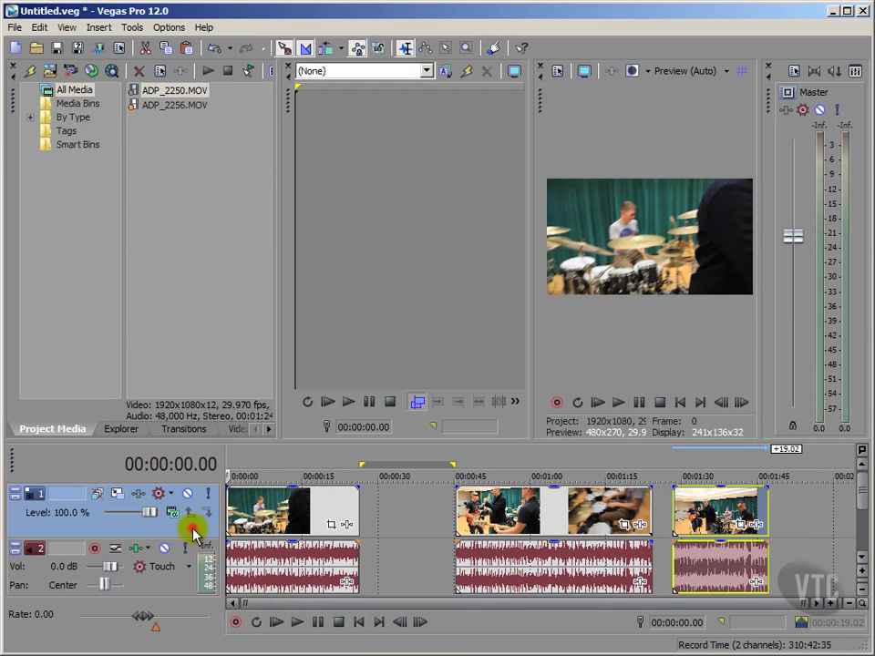
left_click(101, 368)
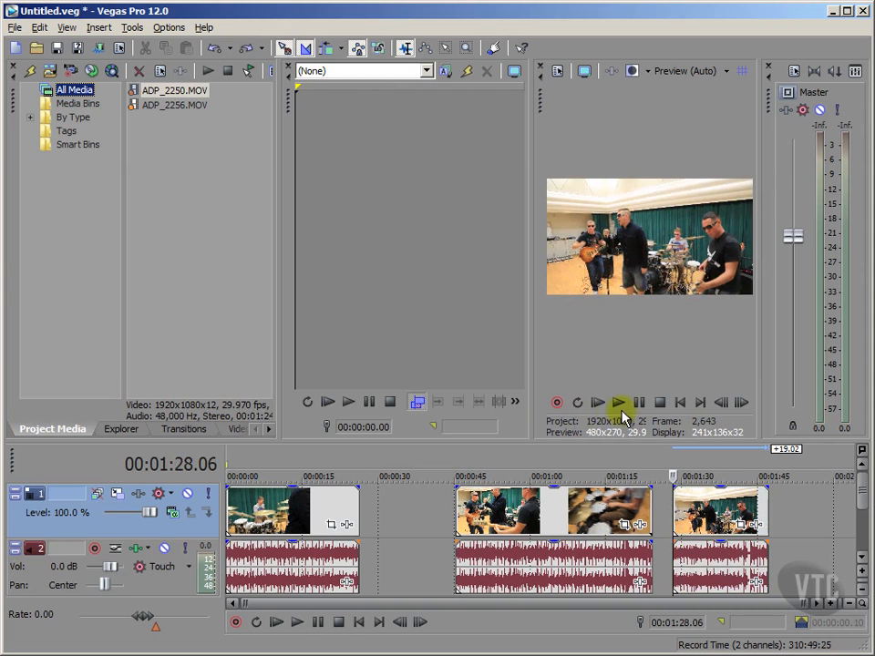
left_click(619, 408)
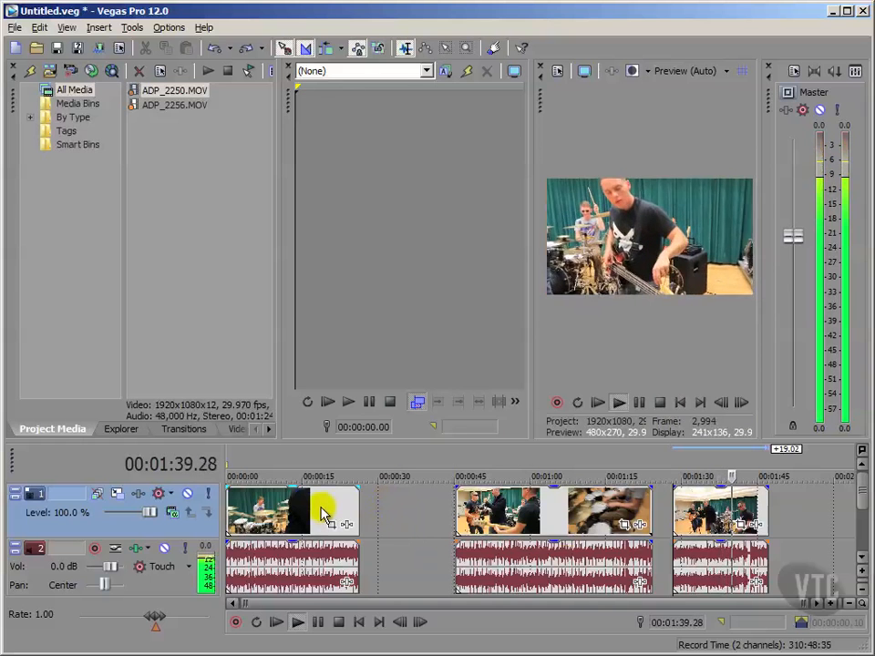
left_click(662, 404)
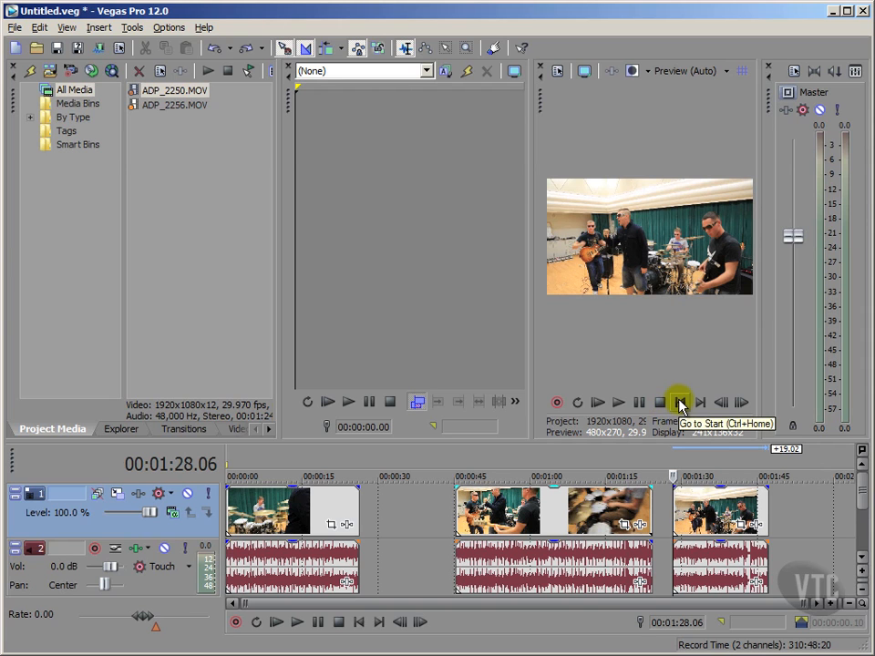
Delete all three clips from the video and audio tracks to empty the timeline.
left_click(694, 515)
key("Delete")
left_click(549, 498)
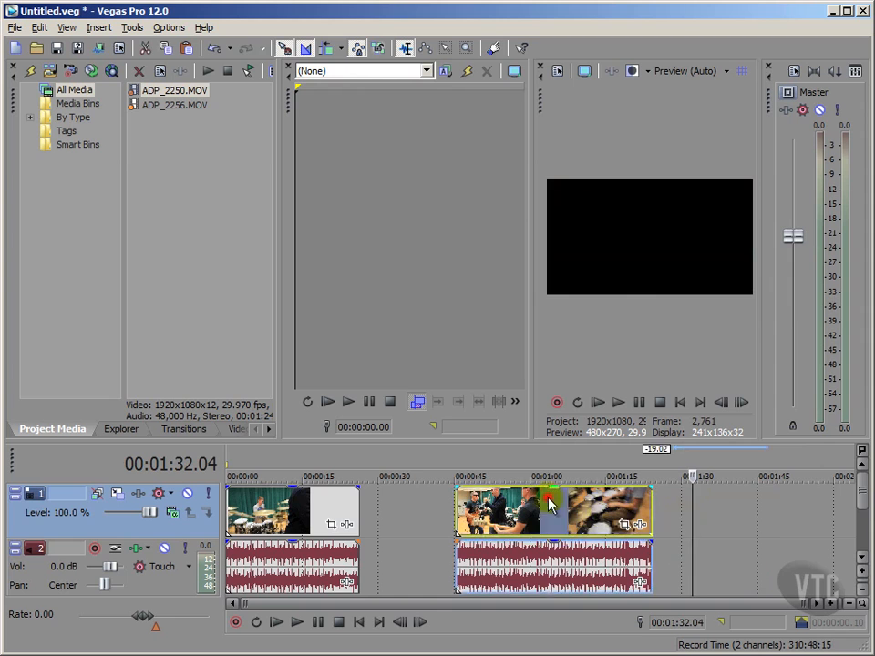
key("Delete")
left_click(291, 507)
key("Delete")
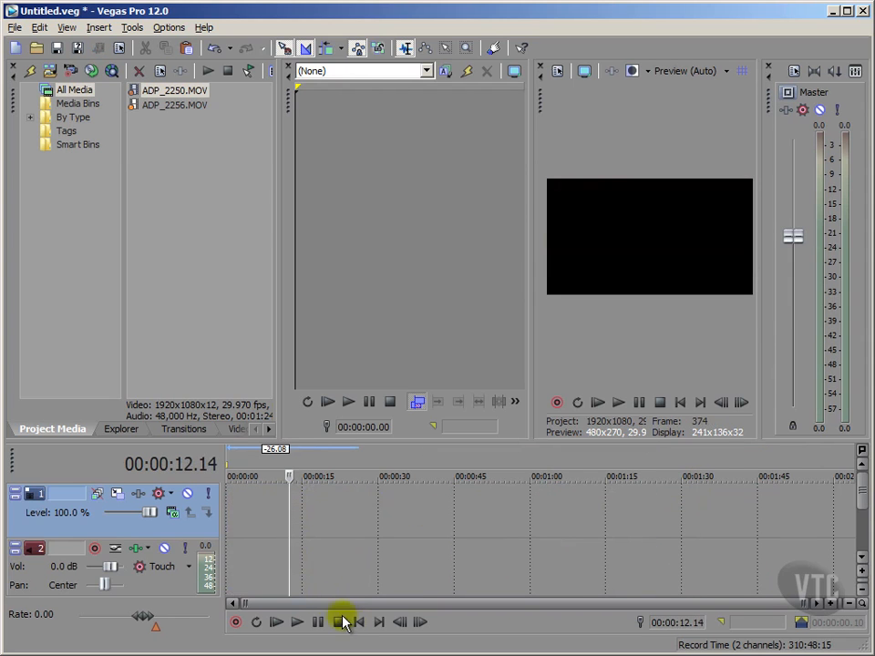
Place ADP_2250.MOV at the start of the timeline and ADP_2256.MOV directly after it.
left_click(356, 625)
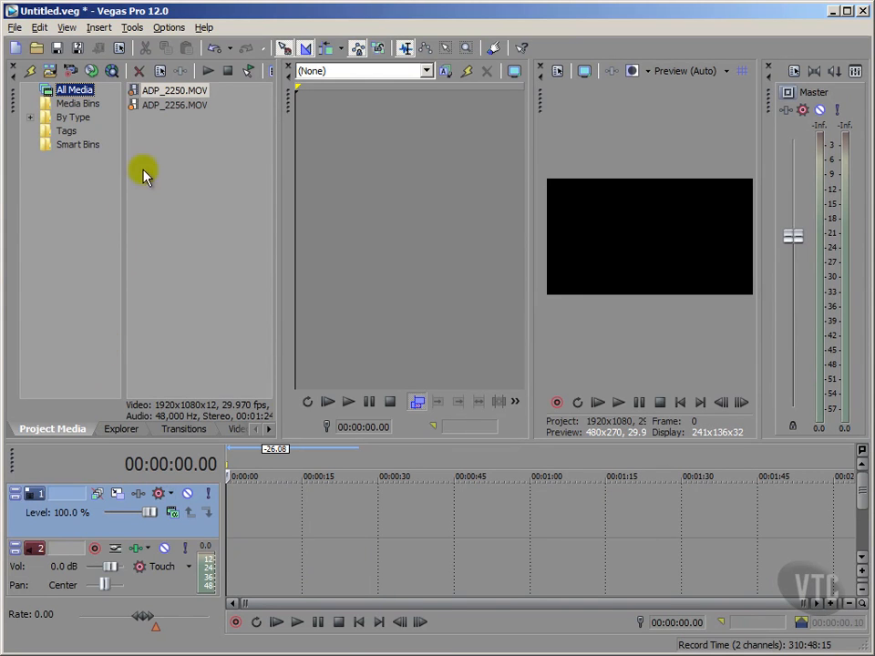
left_click_drag(137, 90, 236, 513)
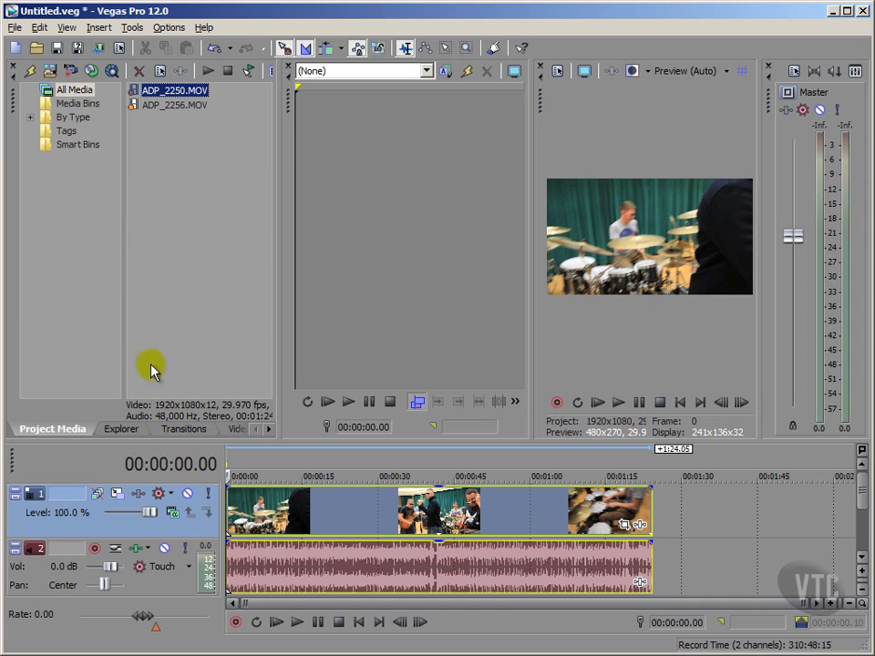
left_click_drag(133, 107, 667, 529)
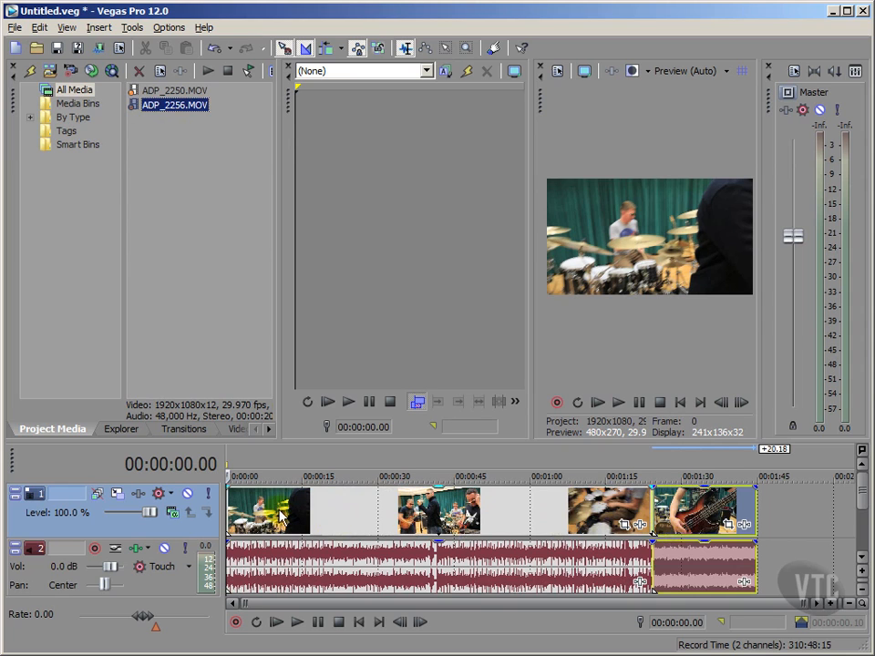
Delete the ADP_2250.MOV clip from the timeline and undo the deletion.
left_click(278, 510)
key("Delete")
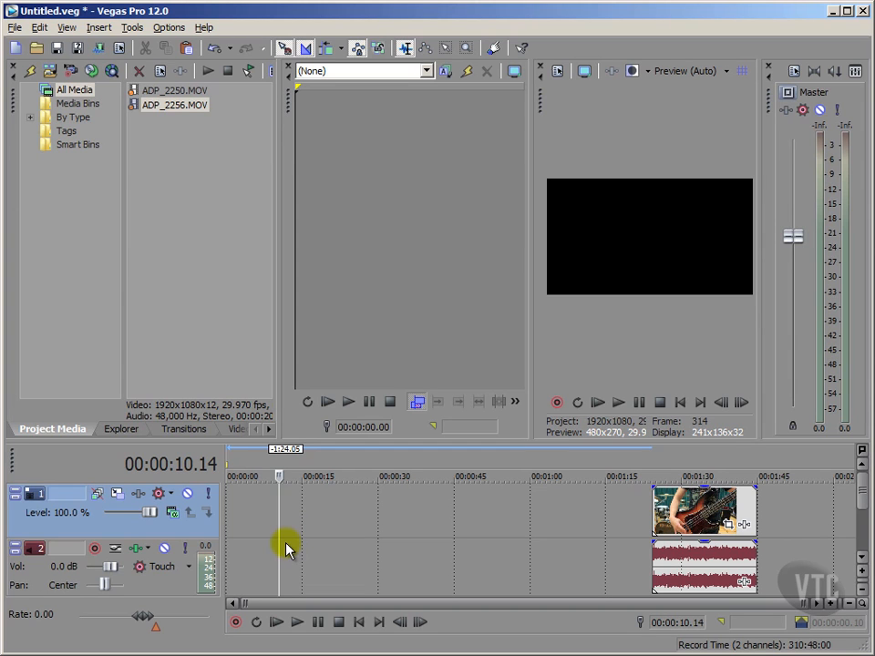
left_click(215, 50)
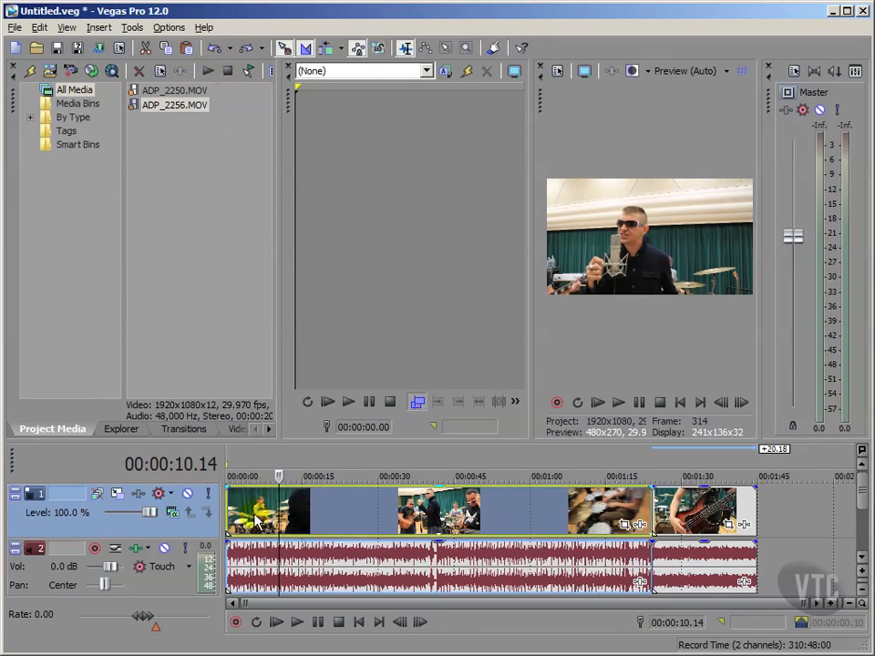
Cut the ADP_2250.MOV clip out of the timeline and return the cursor to the start.
left_click(357, 622)
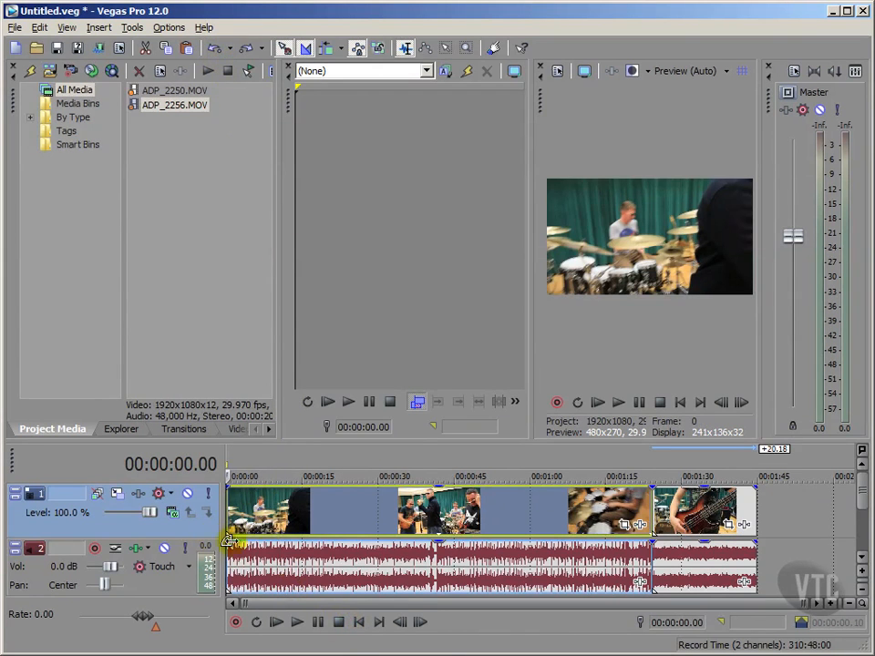
left_click(285, 540)
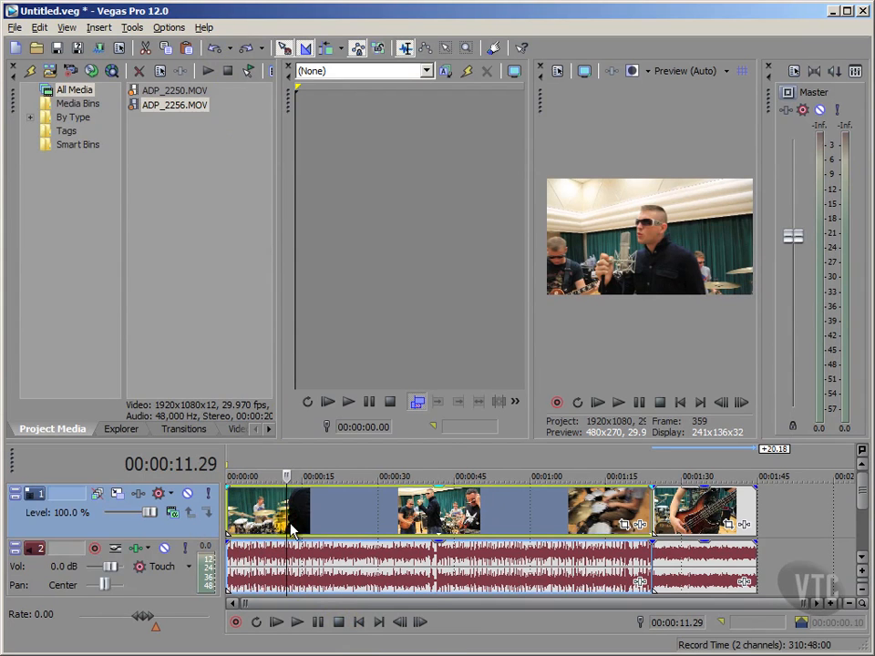
left_click(146, 48)
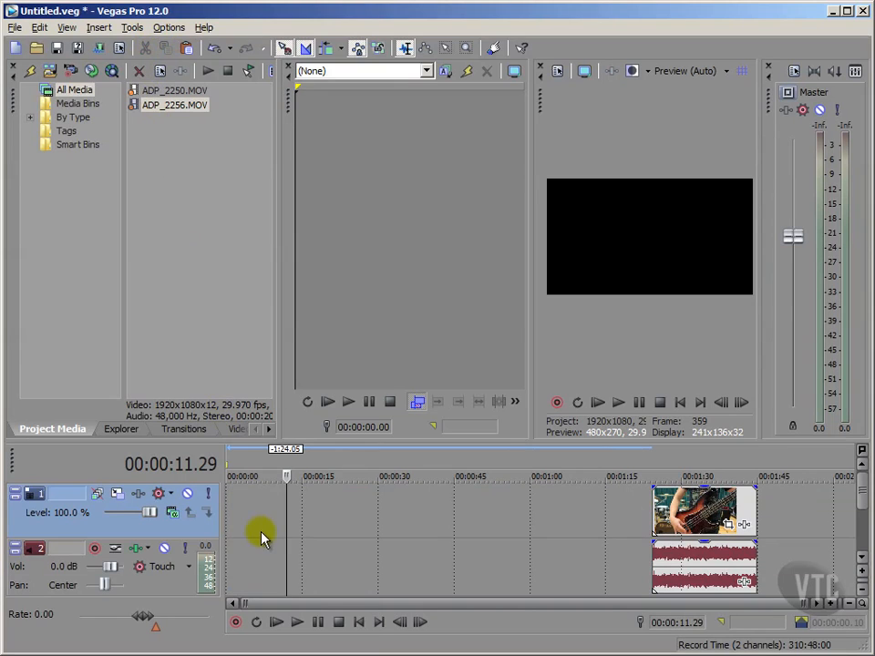
left_click(365, 623)
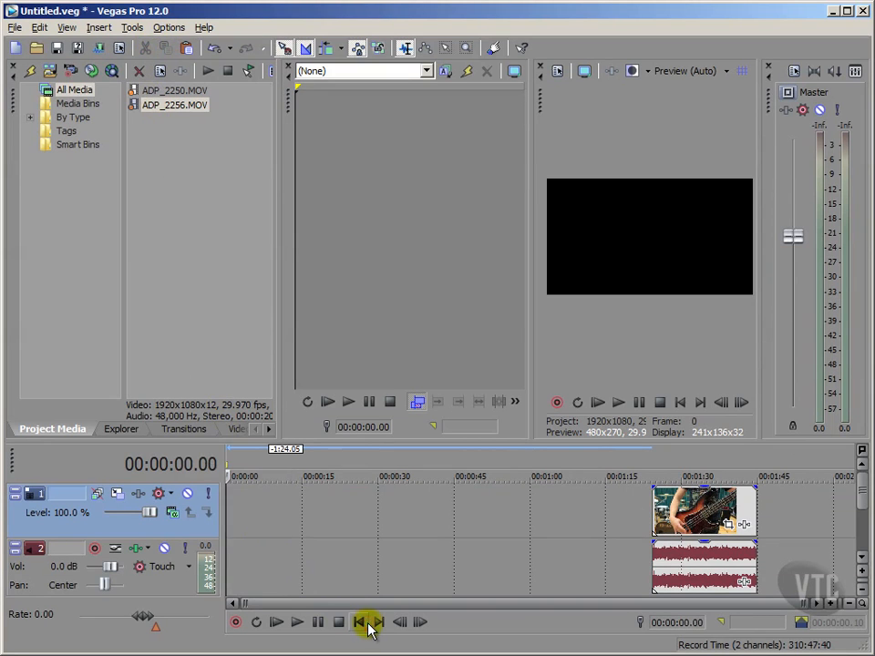
Paste the cut ADP_2250.MOV clip at 00:01:50.03, after the ADP_2256.MOV clip.
left_click_drag(246, 602, 506, 629)
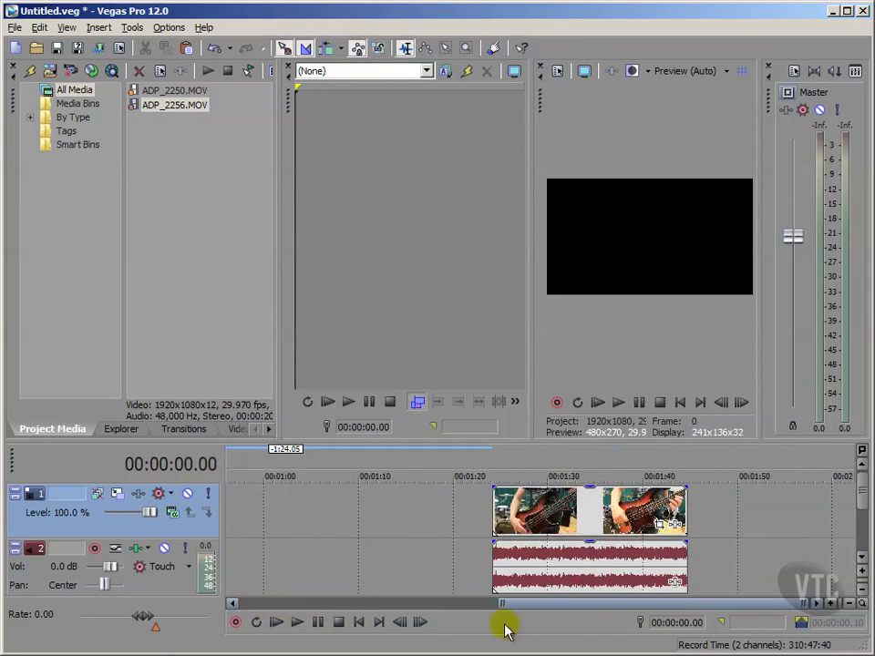
left_click_drag(803, 603, 753, 602)
left_click_drag(545, 610, 708, 620)
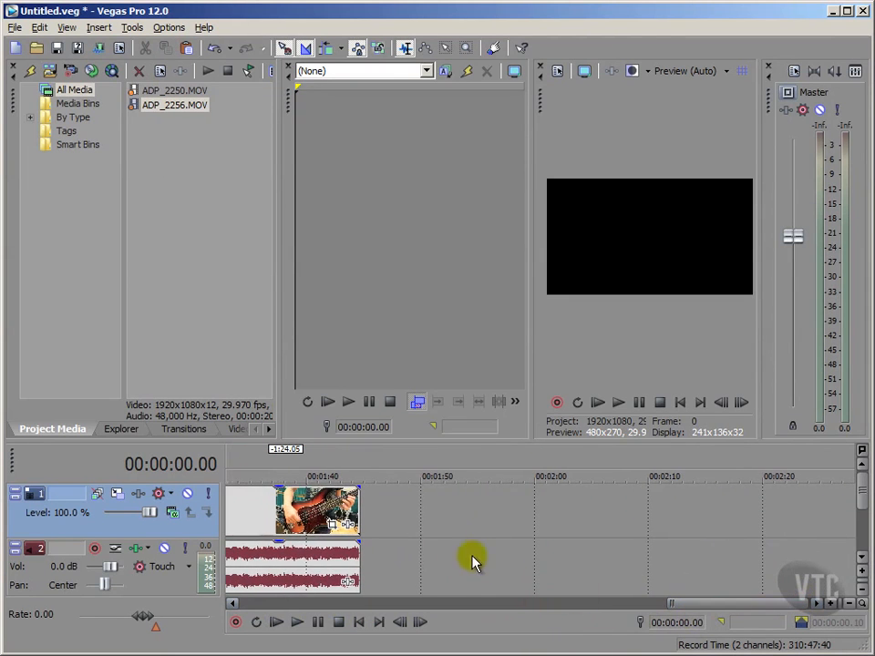
left_click(422, 523)
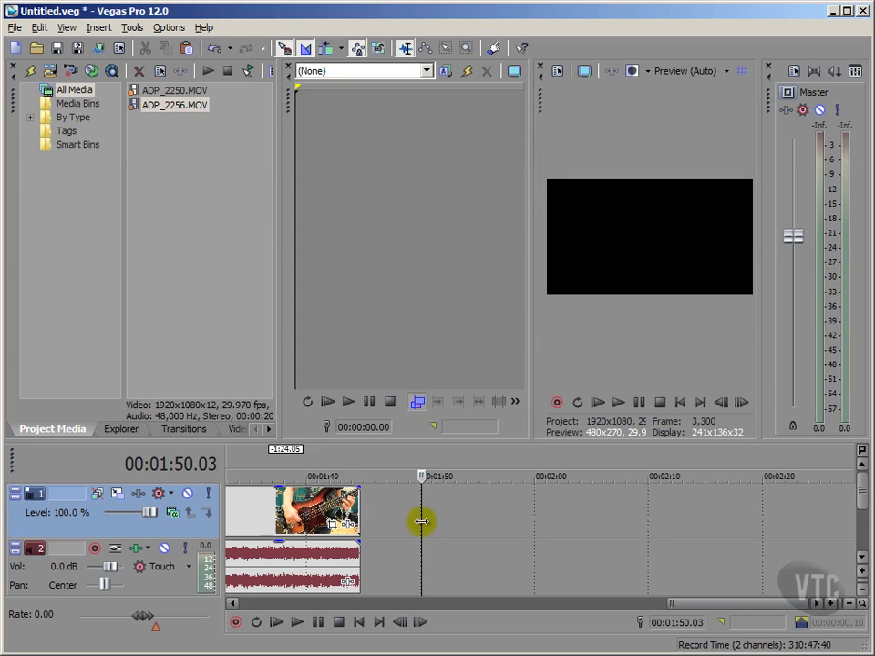
key("ctrl+v")
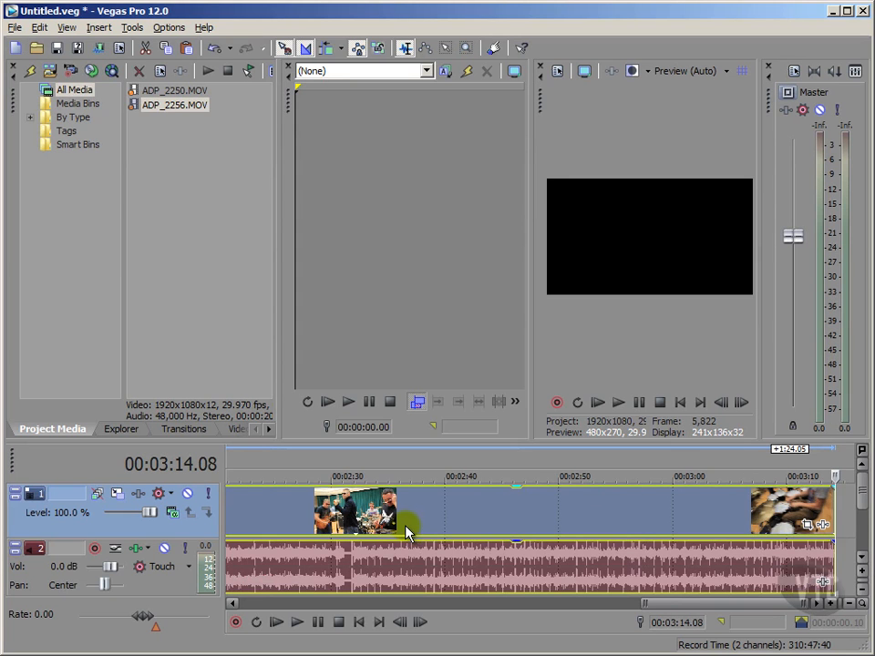
left_click_drag(649, 603, 429, 584)
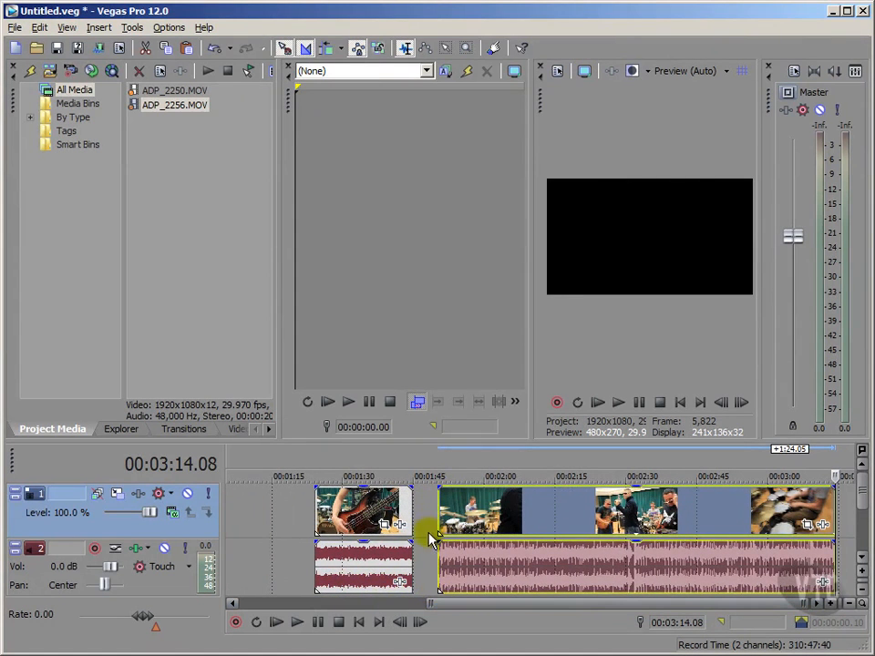
Paste another copy of the ADP_2250.MOV clip at 00:03:14.08, directly after the previously pasted one.
left_click_drag(430, 600, 587, 612)
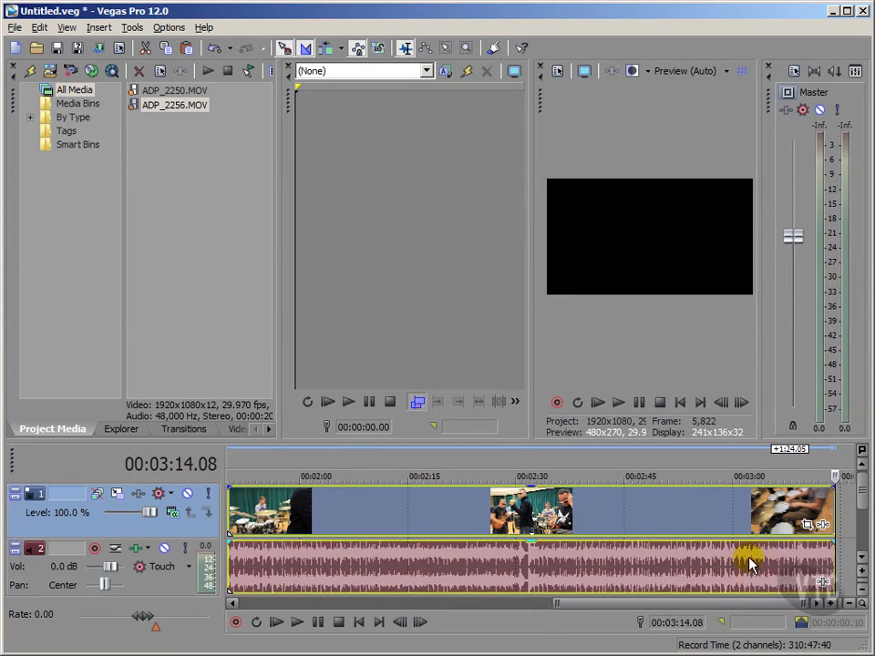
left_click_drag(800, 604, 679, 606)
left_click_drag(588, 613, 771, 611)
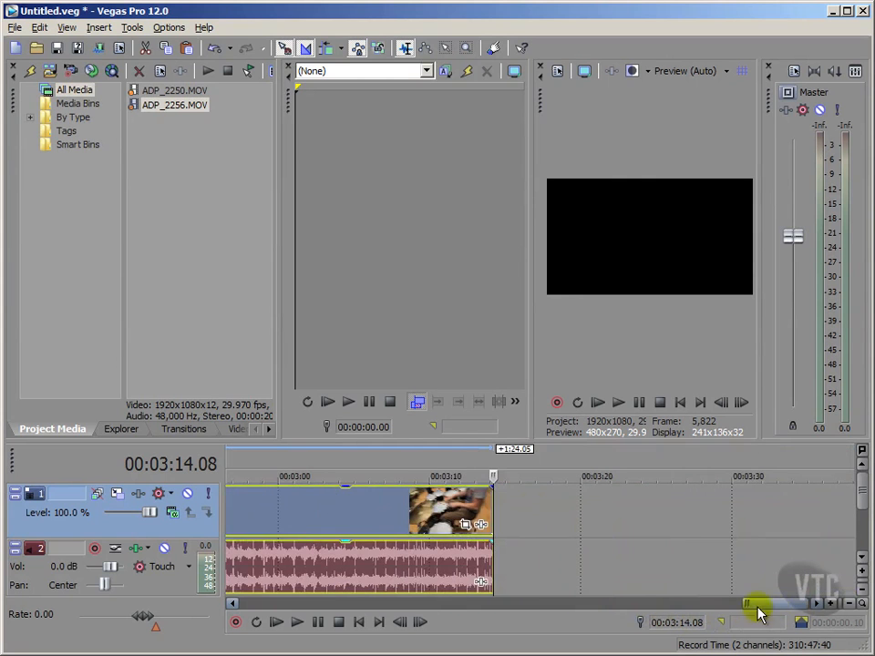
left_click(532, 512)
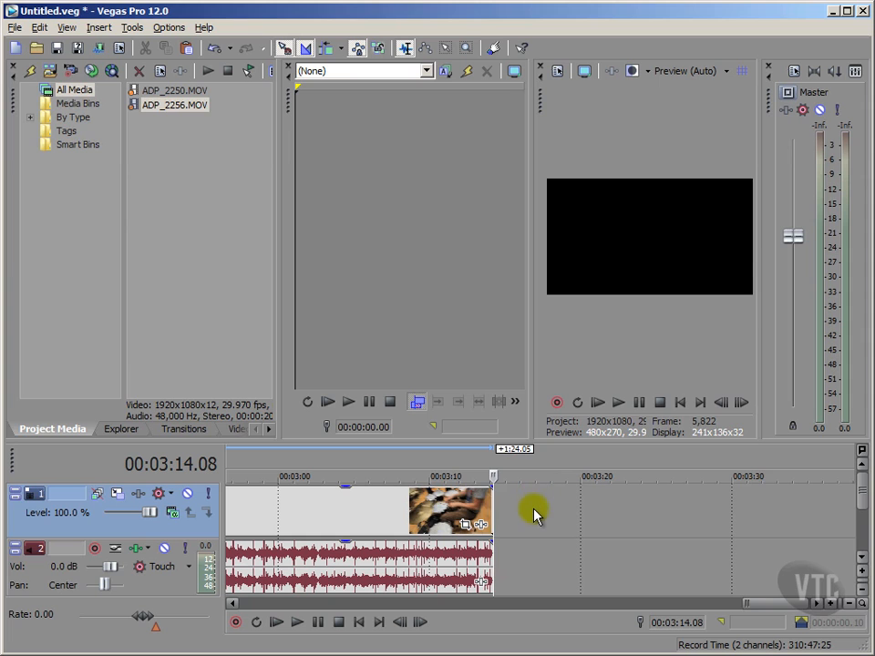
left_click(40, 27)
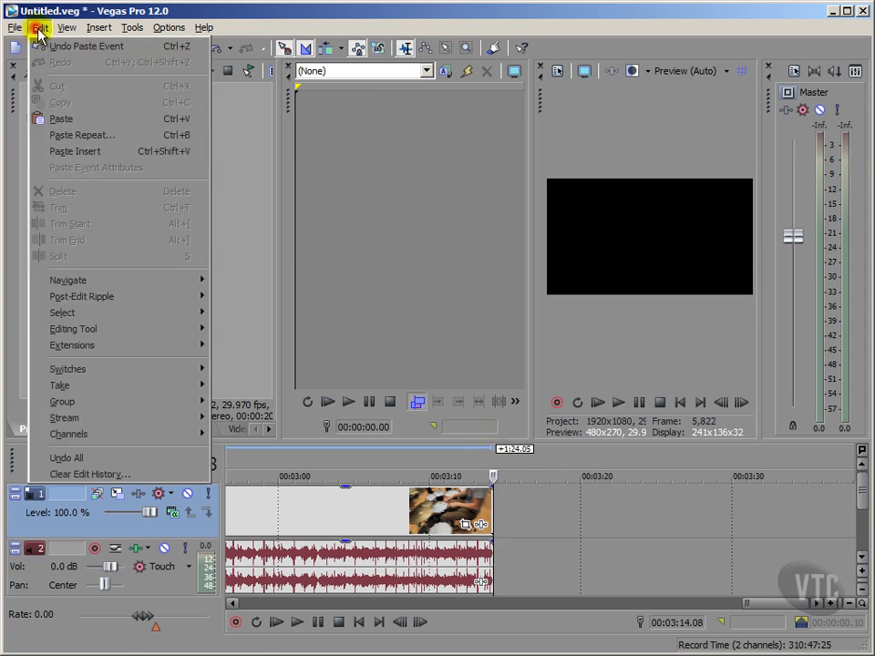
left_click(69, 124)
left_click_drag(717, 603, 523, 595)
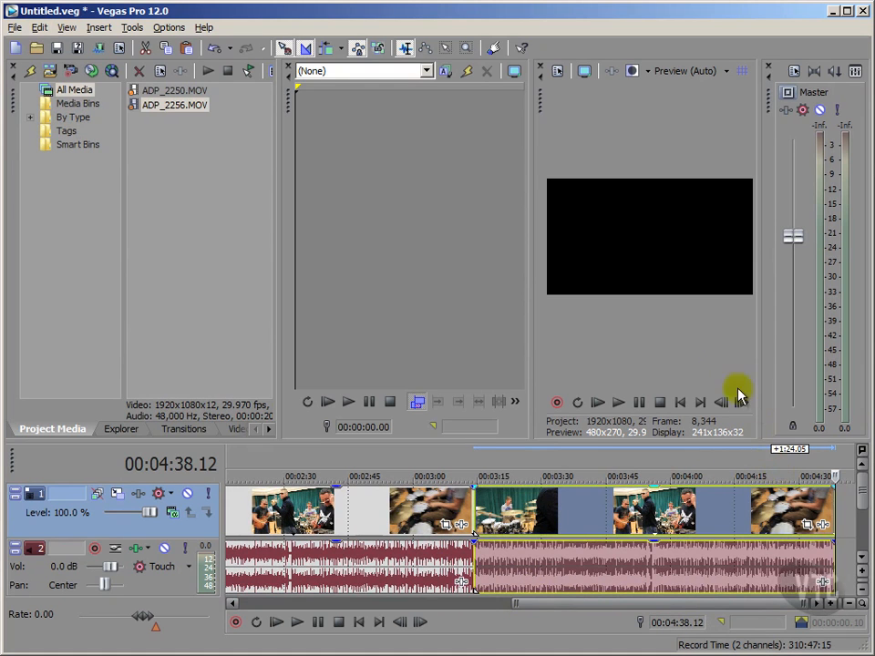
Use Paste Repeat to add 3 more copies of the clip from 00:04:38.12, with End to end spacing.
left_click(40, 27)
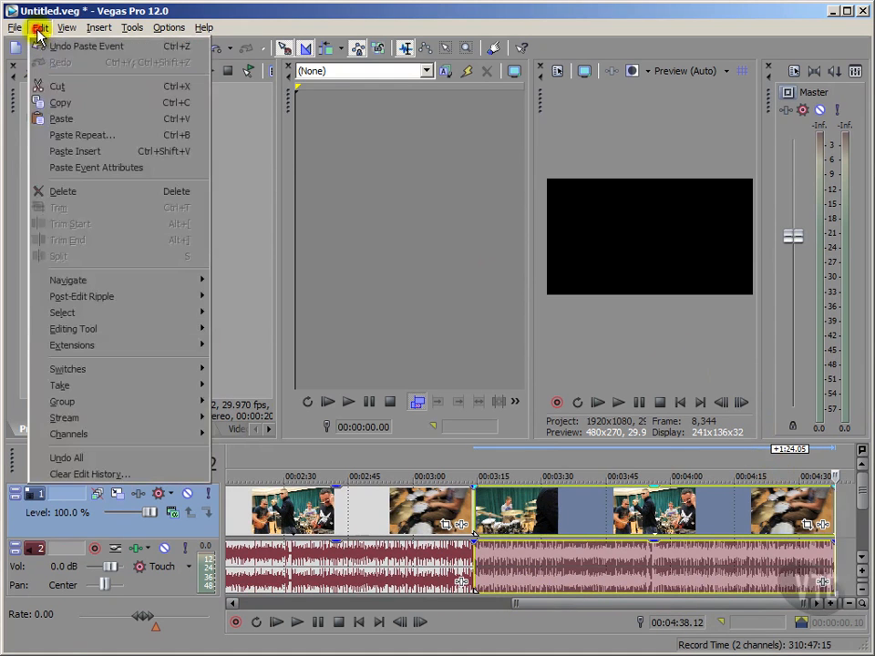
left_click(67, 135)
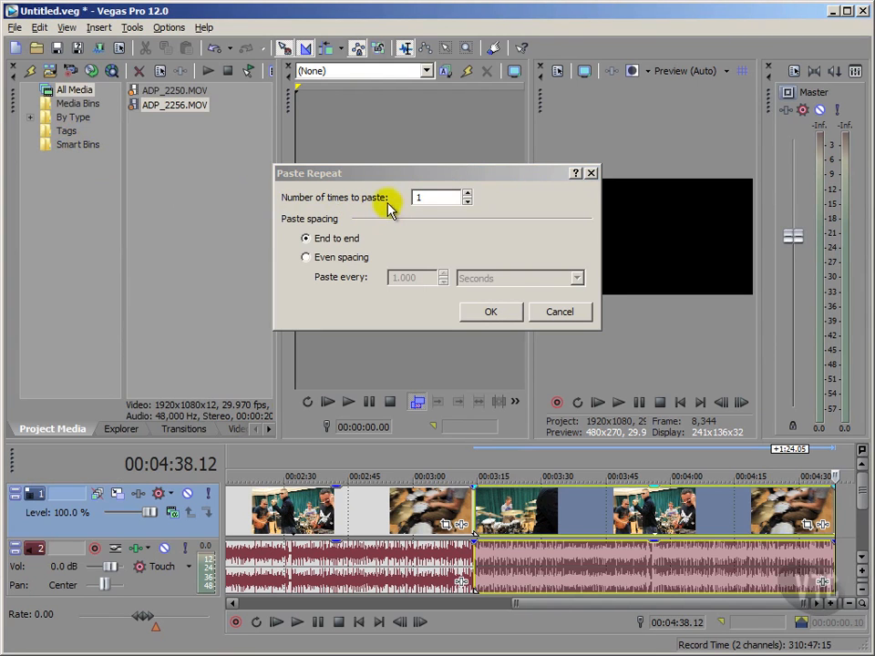
double_click(459, 195)
type("3")
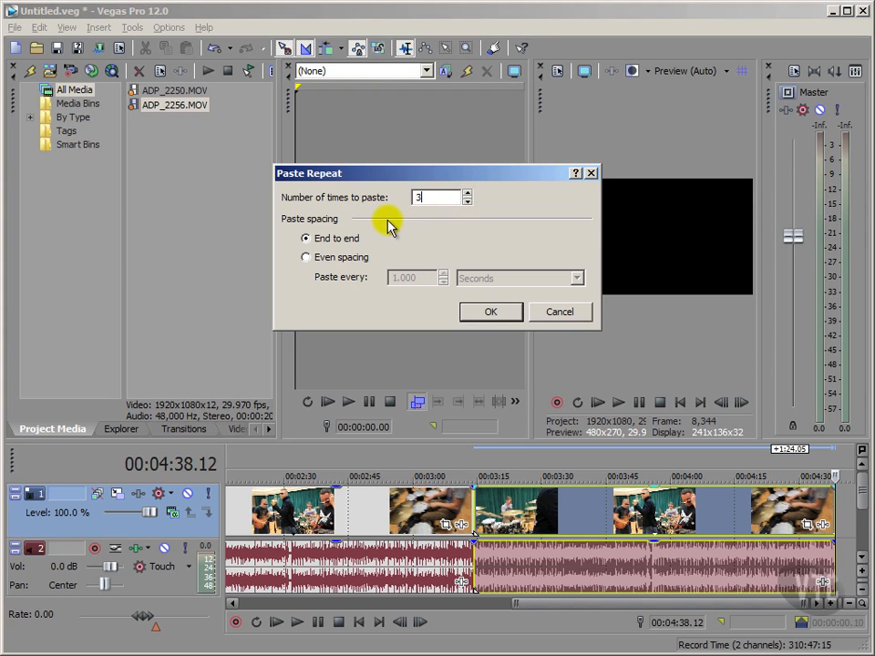
left_click(307, 258)
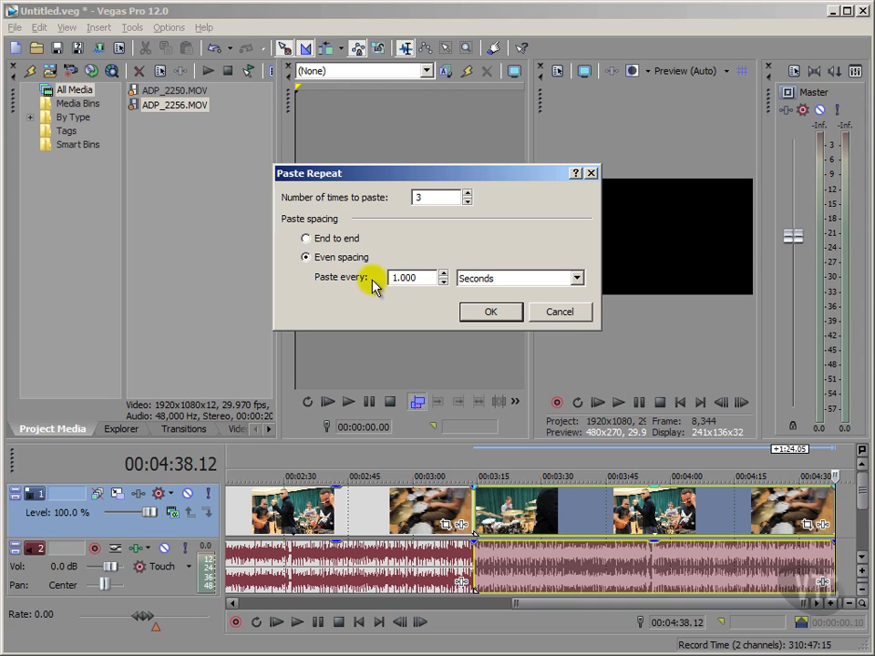
left_click(307, 239)
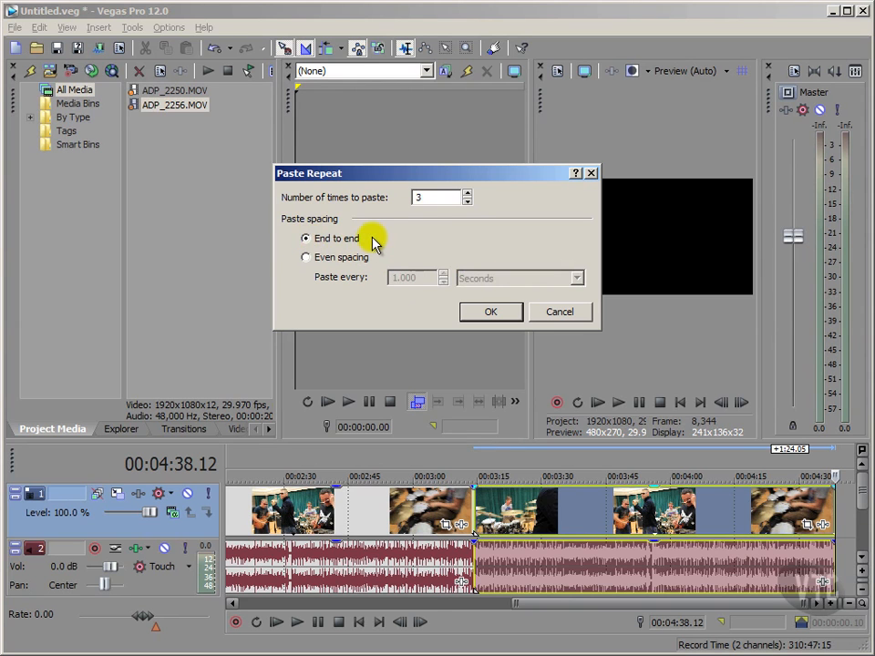
left_click(483, 312)
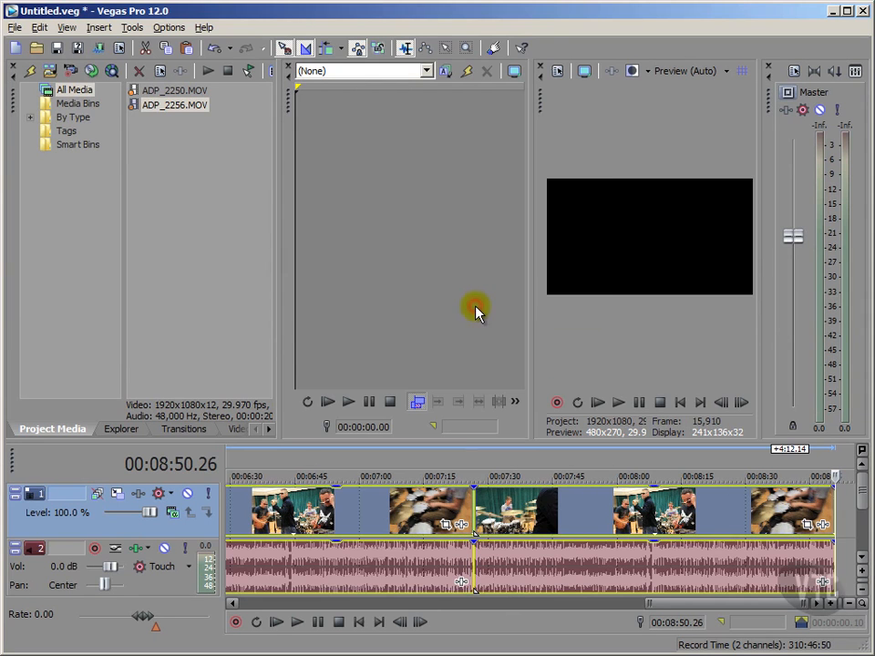
left_click_drag(650, 603, 221, 572)
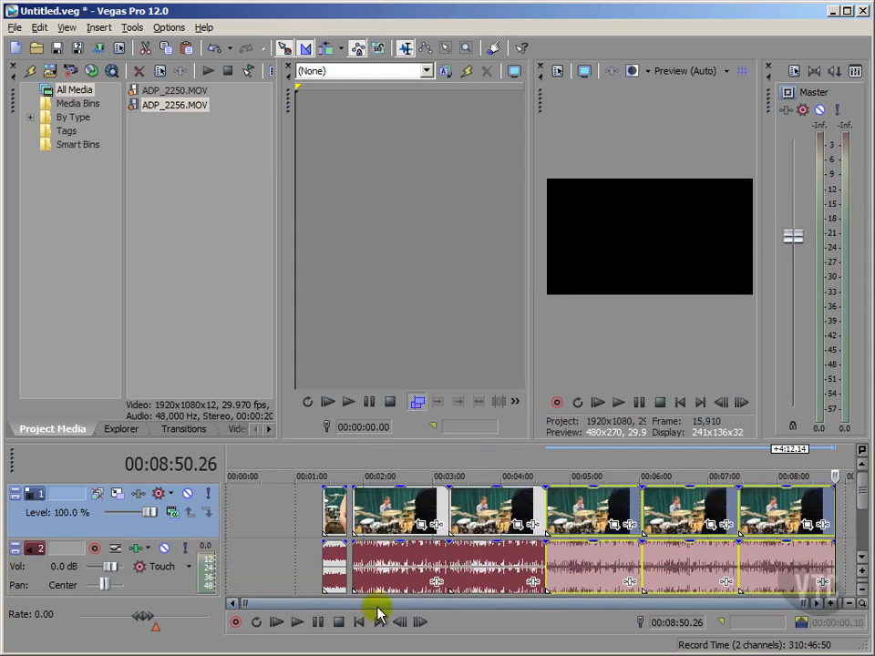